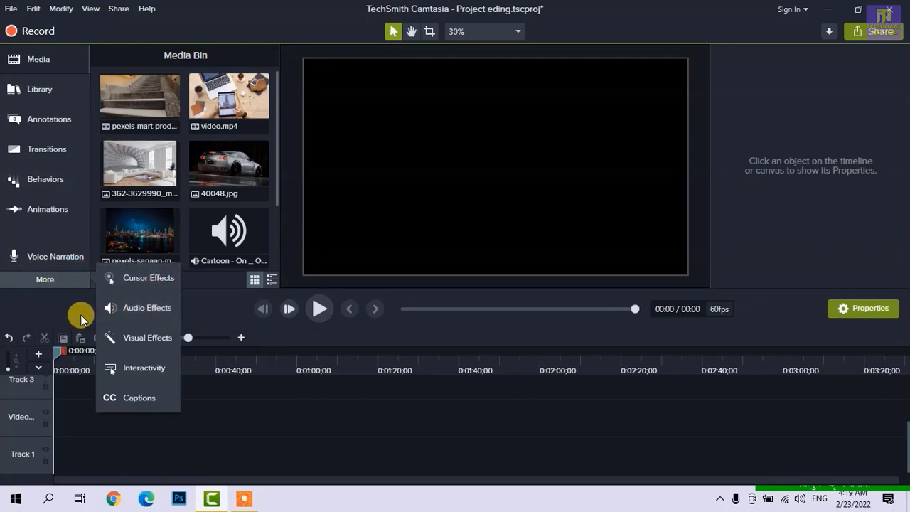
Step: Show the available audio effects
{"action": "left_click", "coordinate": [112, 313]}
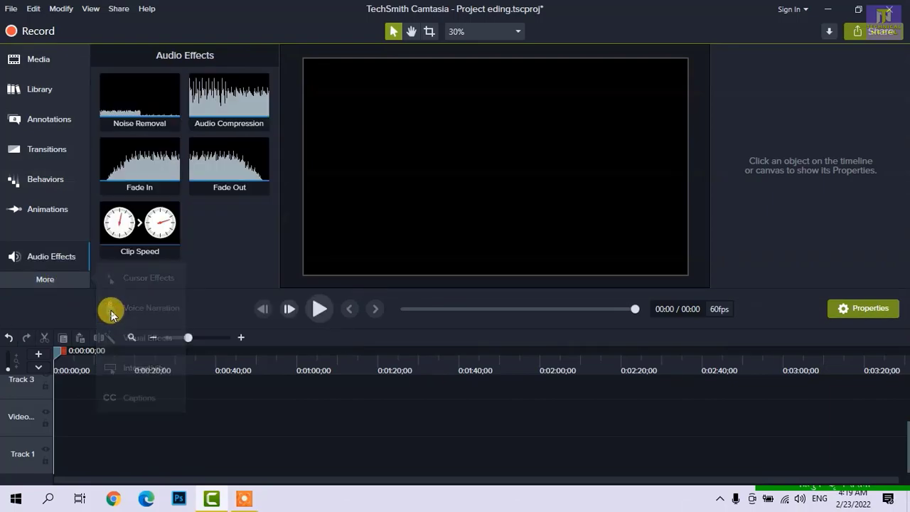
{"action": "left_click", "coordinate": [44, 277]}
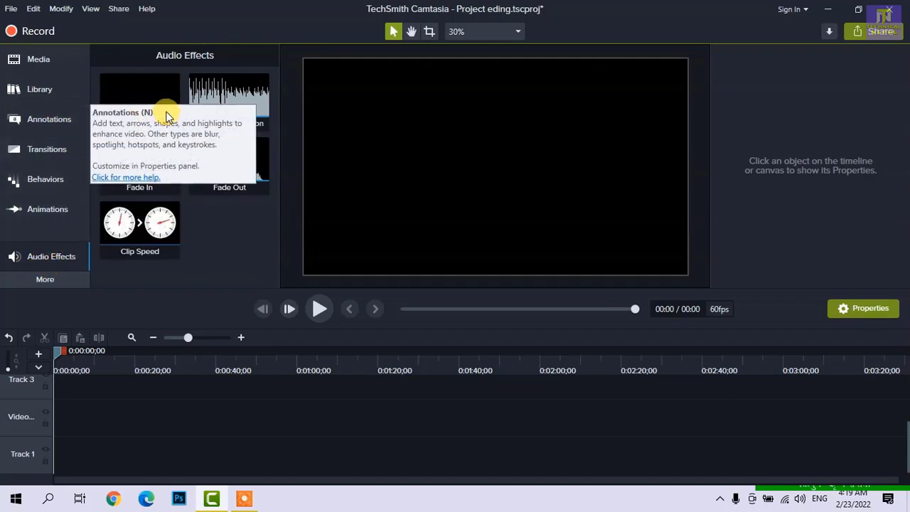
{"action": "left_click", "coordinate": [29, 256]}
{"action": "left_click", "coordinate": [29, 256]}
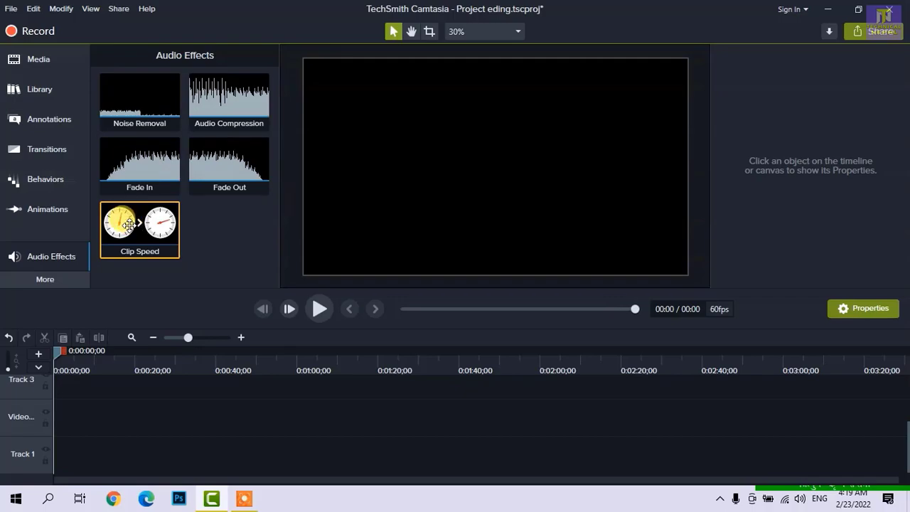
Step: Place the media bin clip ice_video_20220223-041816.mp4 on Track 1 of the timeline
{"action": "left_click", "coordinate": [32, 63]}
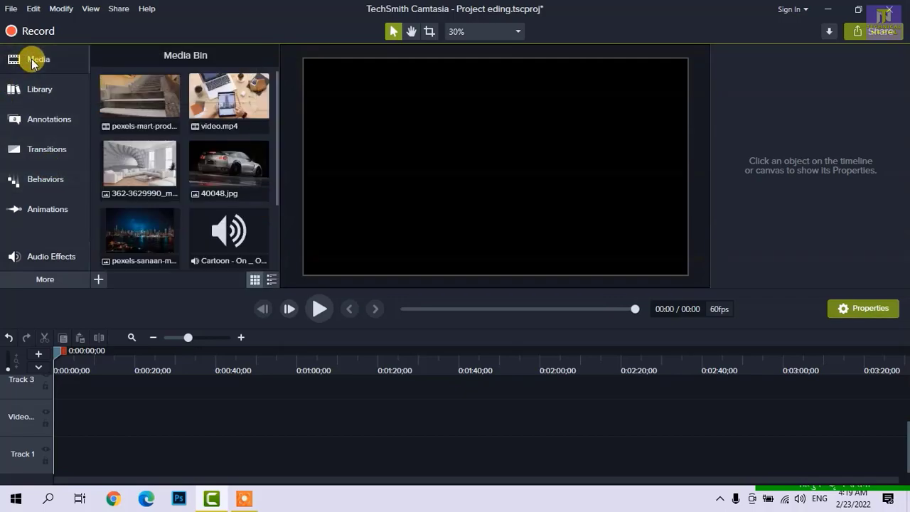
{"action": "scroll", "coordinate": [136, 197], "scroll_direction": "down", "scroll_amount": 2}
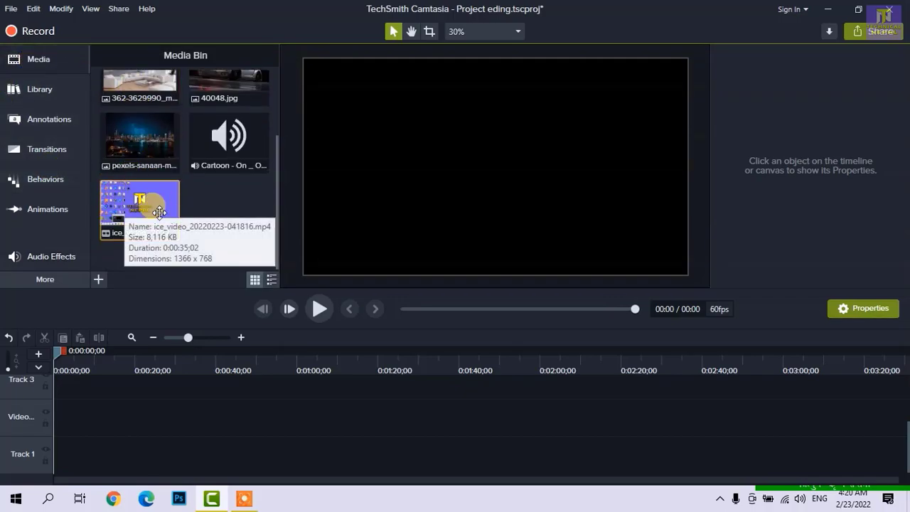
{"action": "left_click_drag", "start_coordinate": [134, 194], "coordinate": [119, 465]}
Step: Enlarge the timeline around the new Track 1 clip and play back a short part near its beginning
{"action": "left_click", "coordinate": [87, 365]}
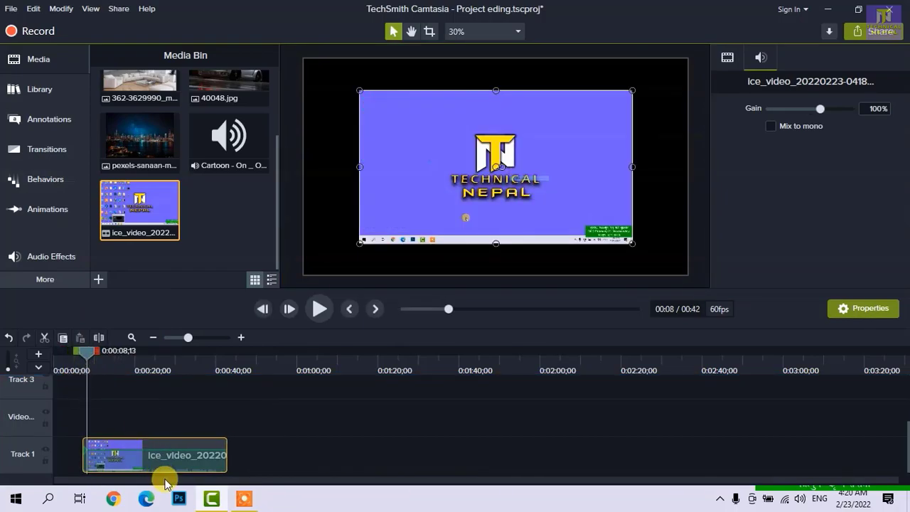
{"action": "scroll", "coordinate": [147, 470], "scroll_direction": "up", "scroll_amount": 3}
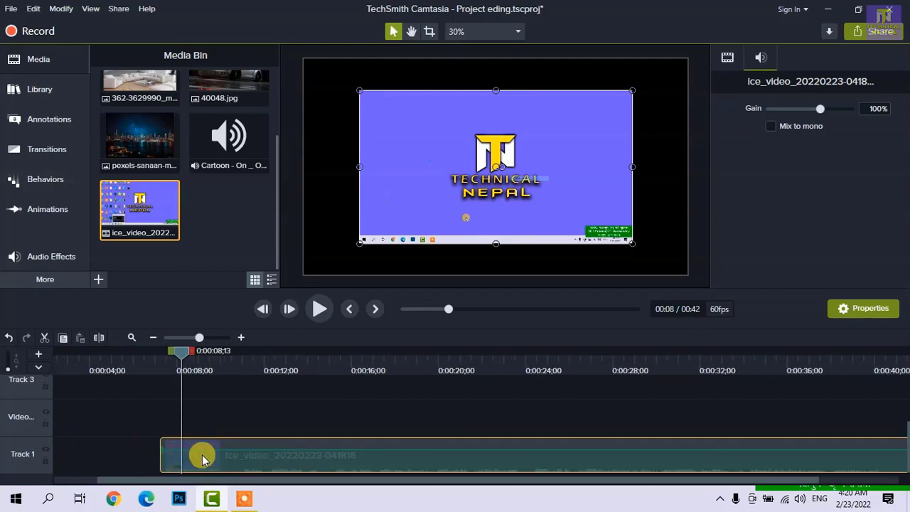
{"action": "left_click_drag", "start_coordinate": [203, 338], "coordinate": [210, 337]}
{"action": "left_click", "coordinate": [343, 364]}
{"action": "left_click", "coordinate": [429, 364]}
{"action": "key", "text": "space"}
{"action": "key", "text": "space"}
{"action": "scroll", "coordinate": [401, 466], "scroll_direction": "right", "scroll_amount": 5}
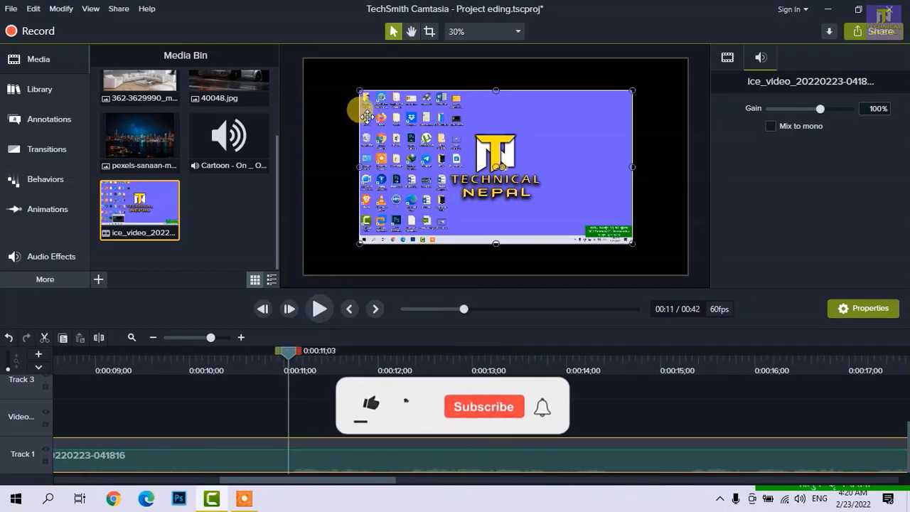
Step: Enlarge the clip to about 140.6% so it fills the whole canvas, and play it back
{"action": "left_click_drag", "start_coordinate": [359, 90], "coordinate": [304, 58]}
{"action": "left_click_drag", "start_coordinate": [632, 242], "coordinate": [686, 272]}
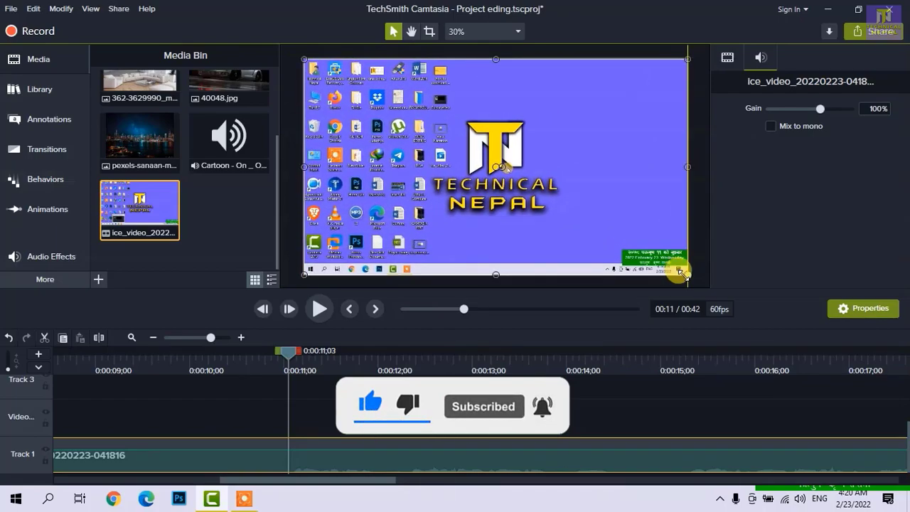
{"action": "left_click", "coordinate": [299, 399]}
{"action": "key", "text": "space"}
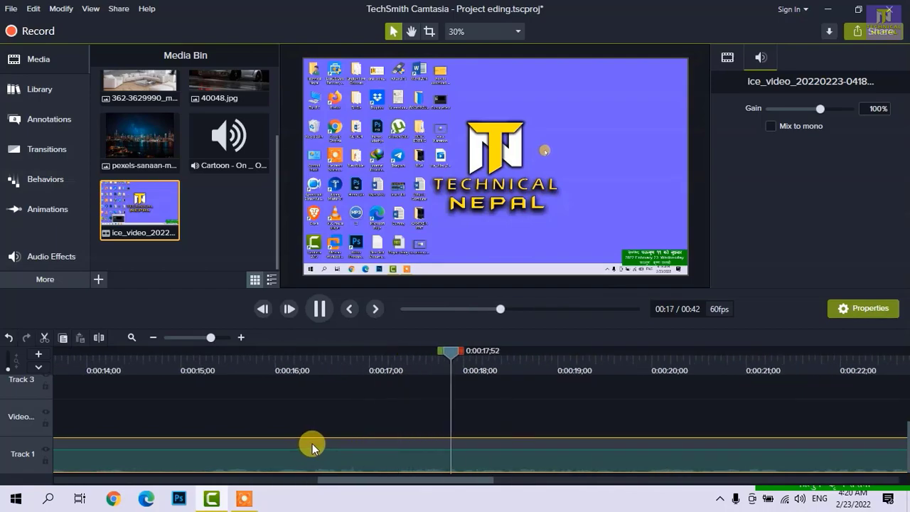
{"action": "left_click", "coordinate": [313, 446]}
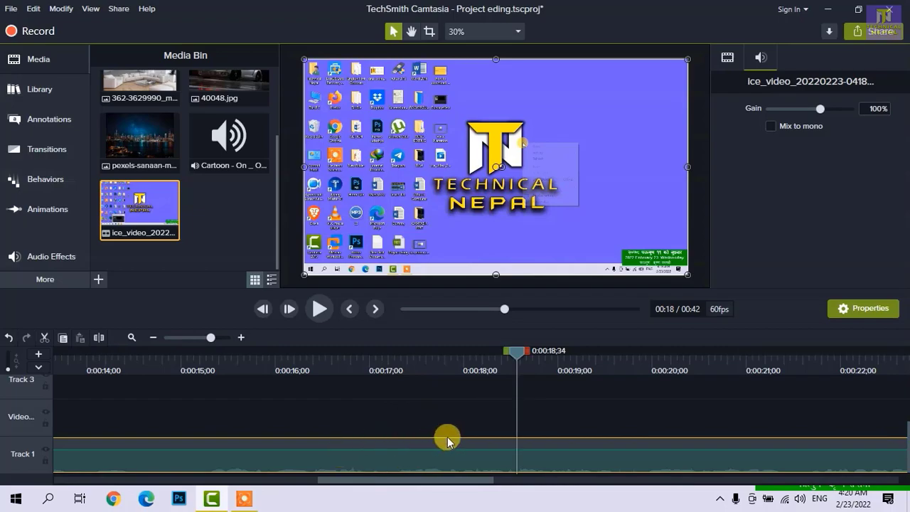
Step: Apply the Noise Removal audio effect to the Track 1 clip and play back a short part of it
{"action": "left_click", "coordinate": [65, 259]}
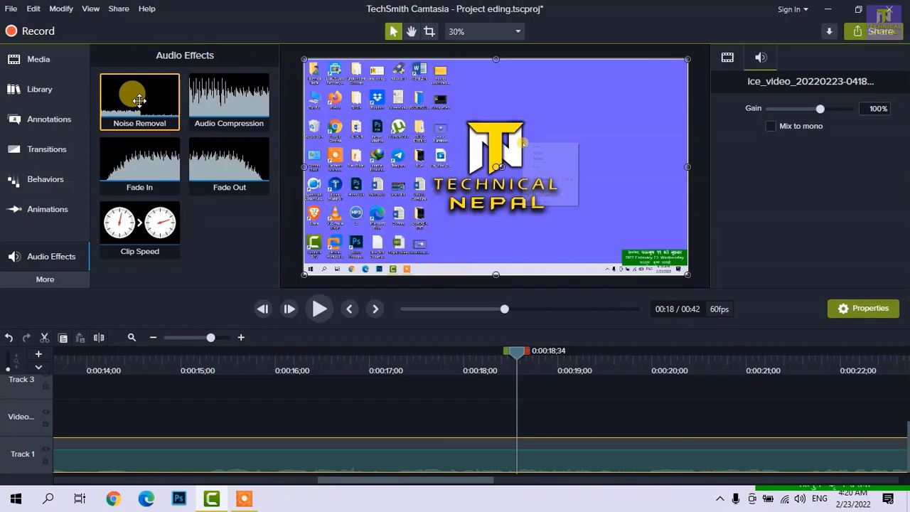
{"action": "left_click_drag", "start_coordinate": [140, 100], "coordinate": [197, 457]}
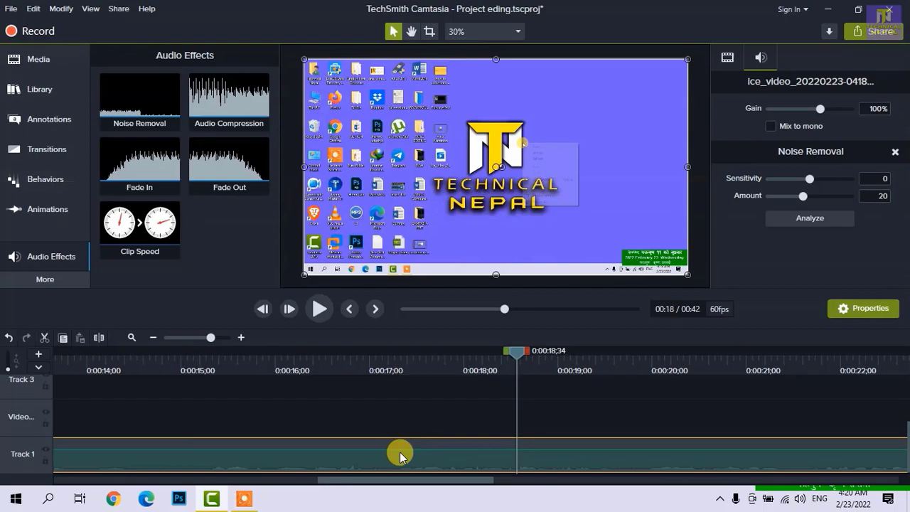
{"action": "scroll", "coordinate": [400, 452], "scroll_direction": "down", "scroll_amount": 2}
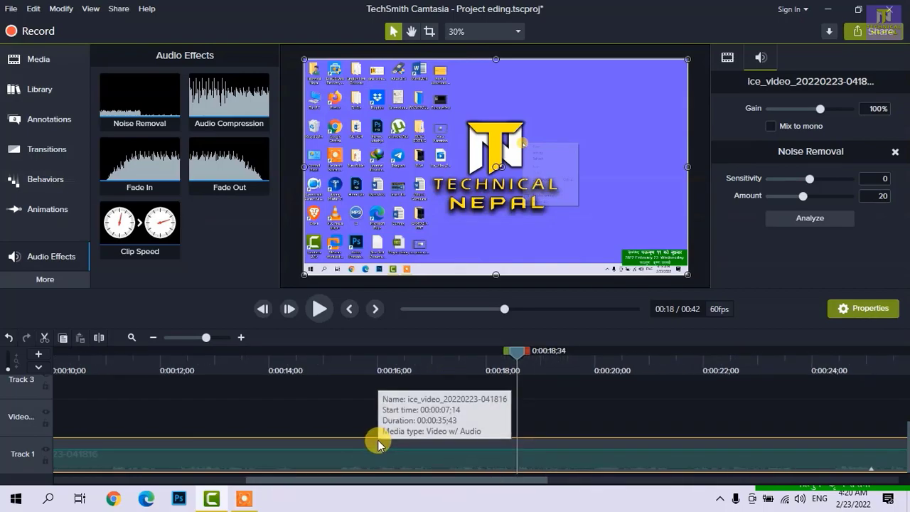
{"action": "key", "text": "space"}
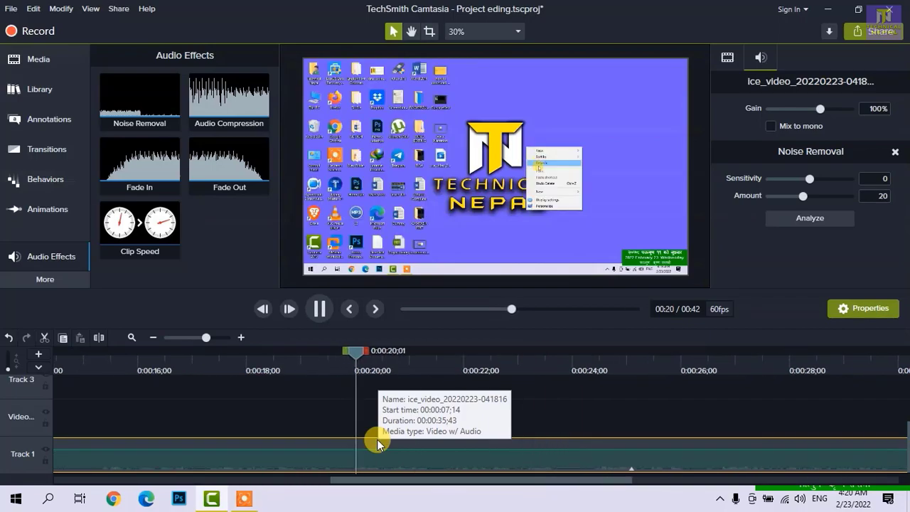
{"action": "key", "text": "space"}
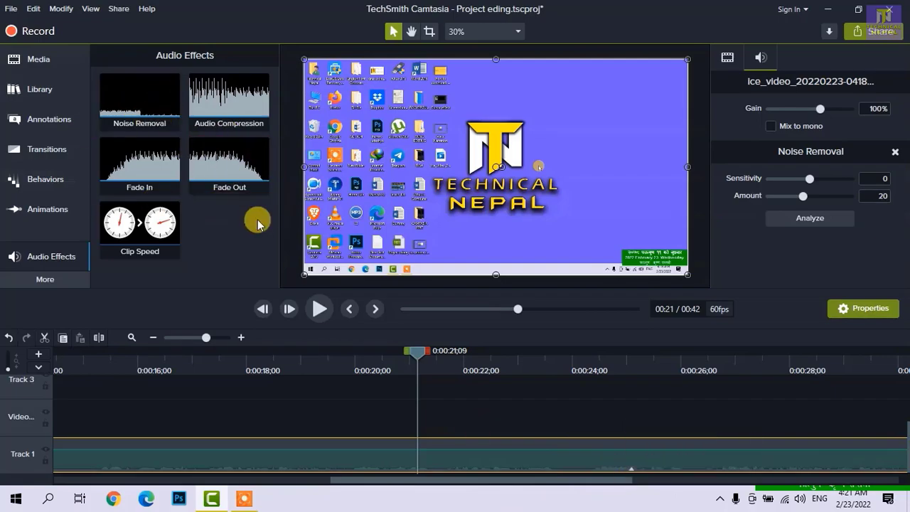
Step: Set the Noise Removal sensitivity to 12 and listen to a short part of the clip
{"action": "scroll", "coordinate": [699, 456], "scroll_direction": "right", "scroll_amount": 3}
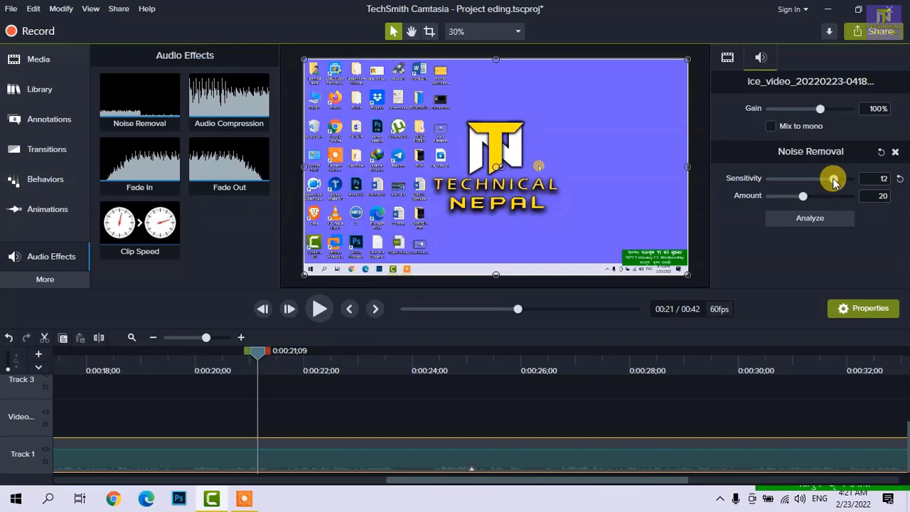
{"action": "left_click", "coordinate": [707, 388]}
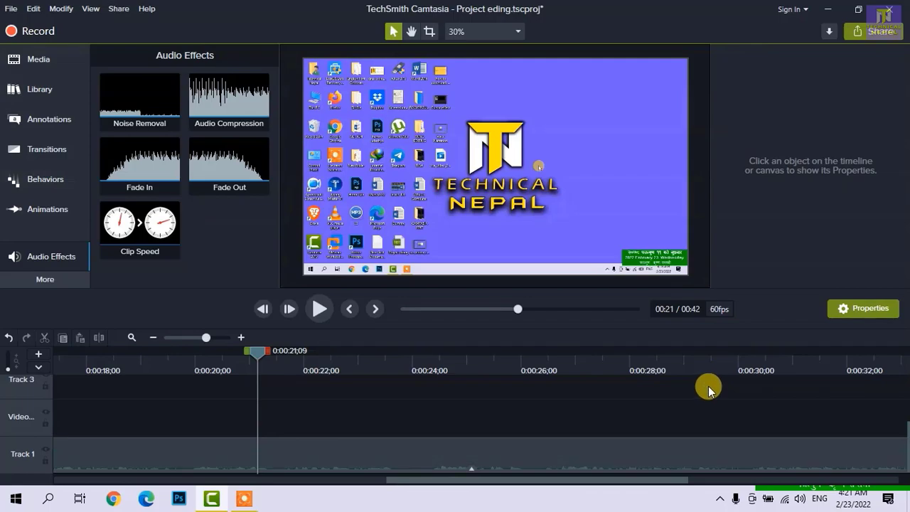
{"action": "key", "text": "space"}
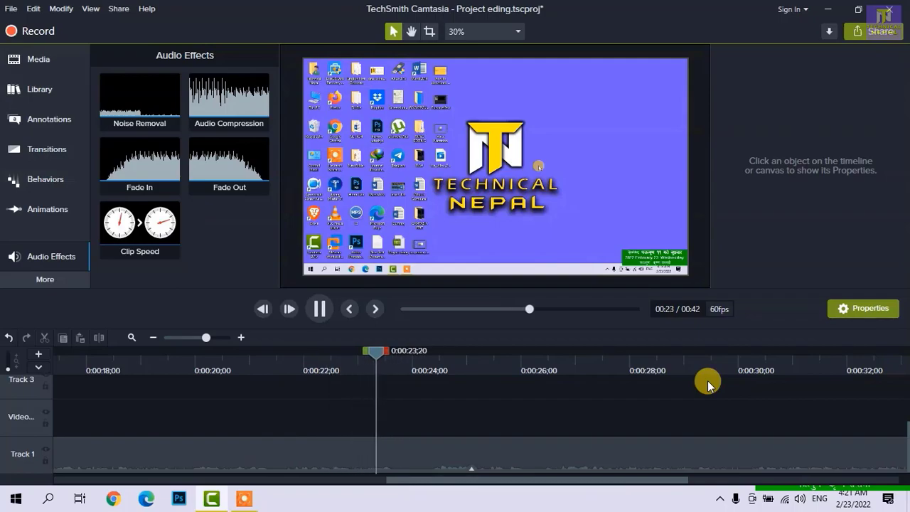
{"action": "key", "text": "space"}
Step: Reset the clip's Noise Removal sensitivity to 0 and play back a short part of the clip
{"action": "left_click", "coordinate": [634, 447]}
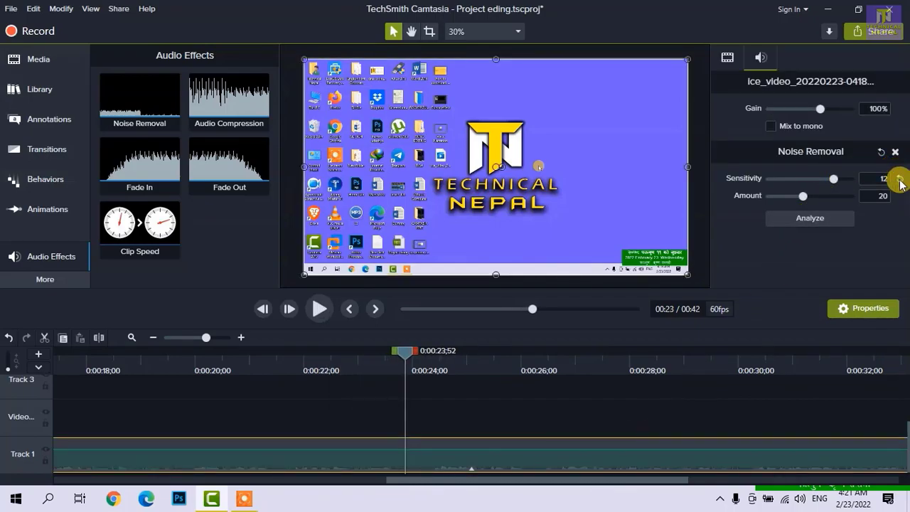
{"action": "key", "text": "space"}
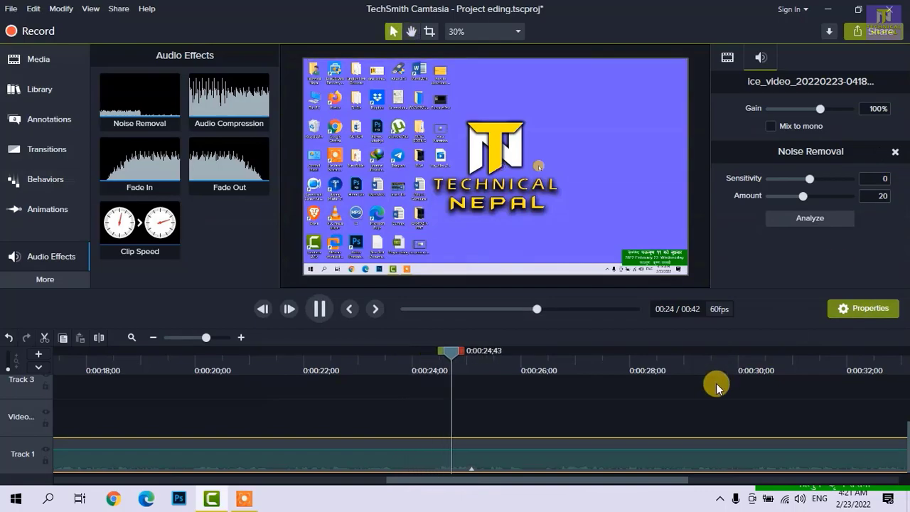
{"action": "key", "text": "space"}
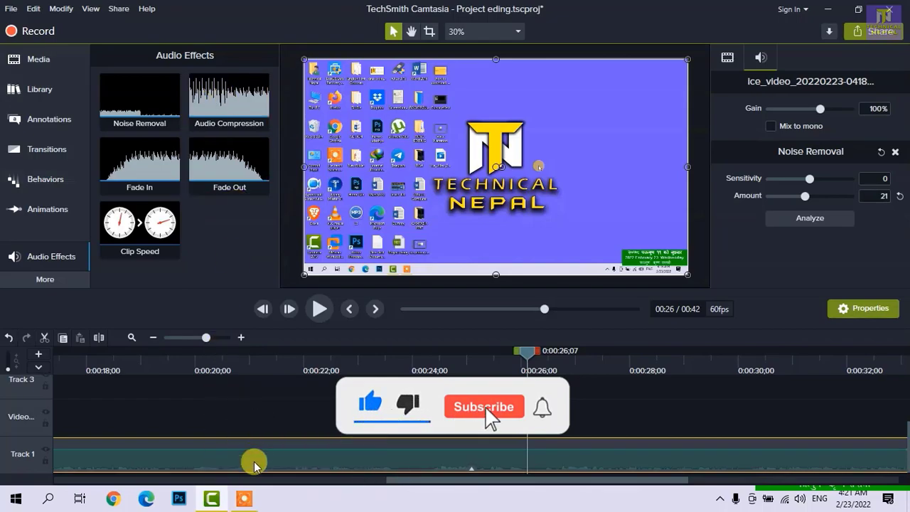
Step: Set the Noise Removal amount to 21 and apply the Audio Compression effect to the Track 1 clip
{"action": "left_click_drag", "start_coordinate": [229, 100], "coordinate": [239, 456]}
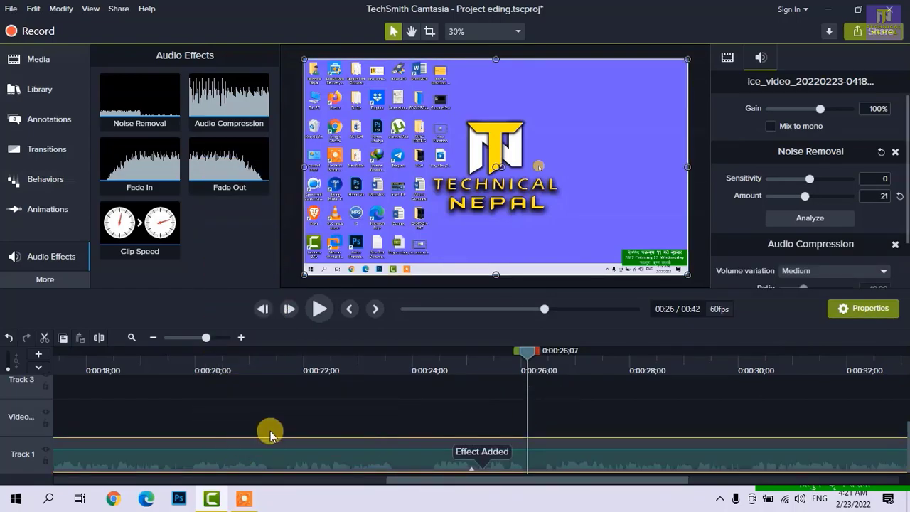
{"action": "left_click", "coordinate": [325, 354]}
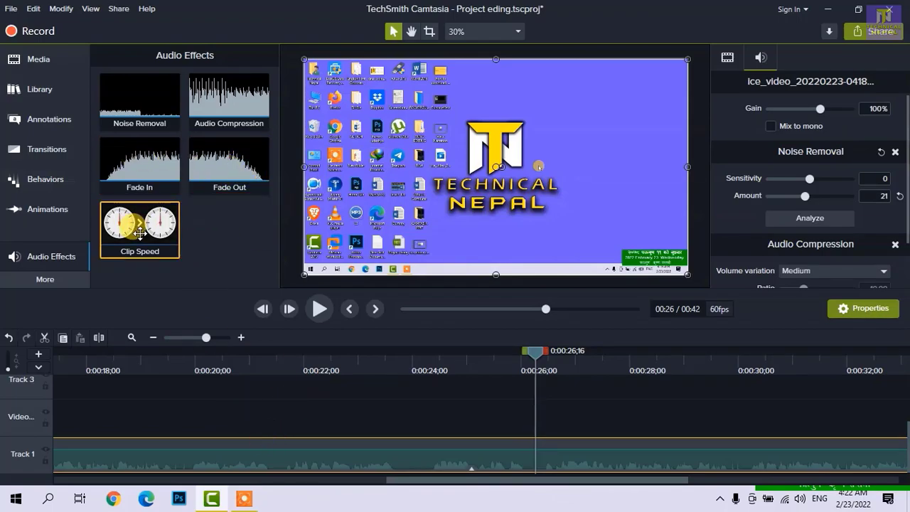
Step: Apply the Clip Speed effect to the Track 1 clip and set its speed to 2x
{"action": "scroll", "coordinate": [238, 422], "scroll_direction": "down", "scroll_amount": 3}
{"action": "left_click_drag", "start_coordinate": [140, 228], "coordinate": [179, 456]}
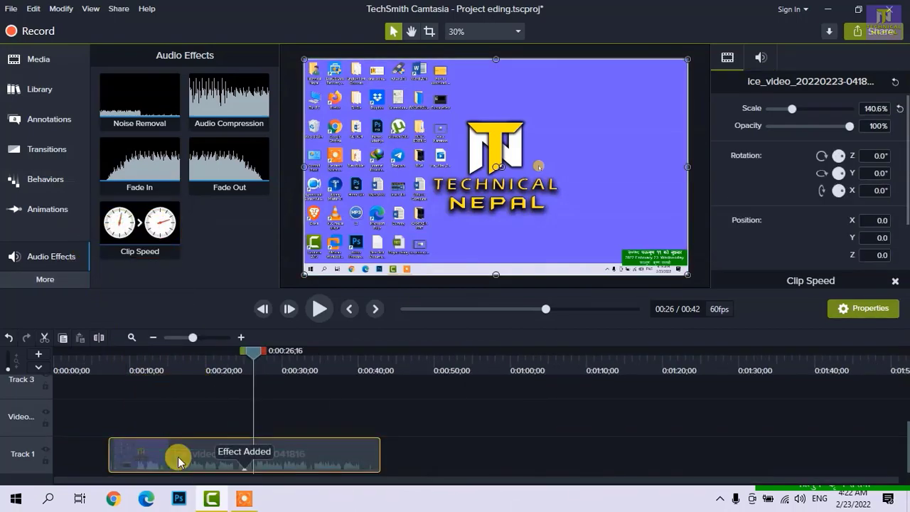
{"action": "left_click", "coordinate": [146, 370]}
{"action": "left_click_drag", "start_coordinate": [146, 364], "coordinate": [231, 374]}
{"action": "scroll", "coordinate": [807, 250], "scroll_direction": "down", "scroll_amount": 1}
{"action": "scroll", "coordinate": [807, 251], "scroll_direction": "down", "scroll_amount": 2}
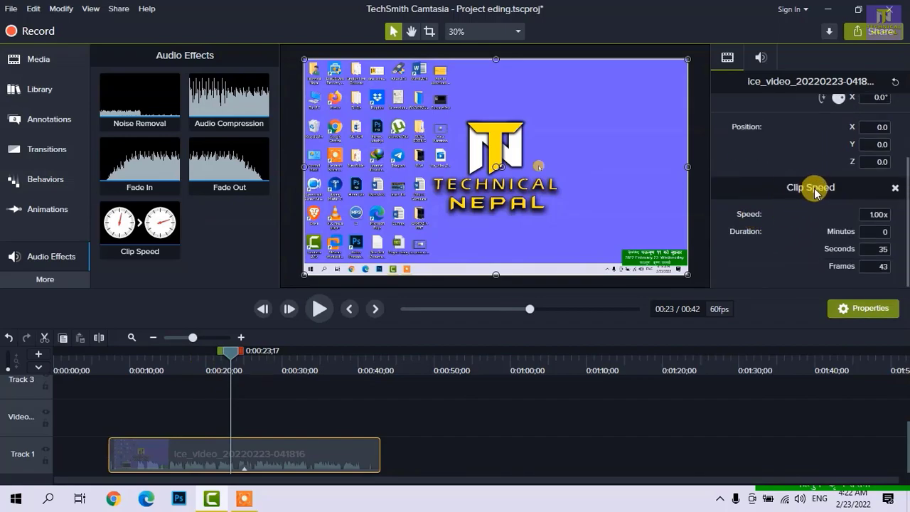
{"action": "left_click", "coordinate": [883, 215]}
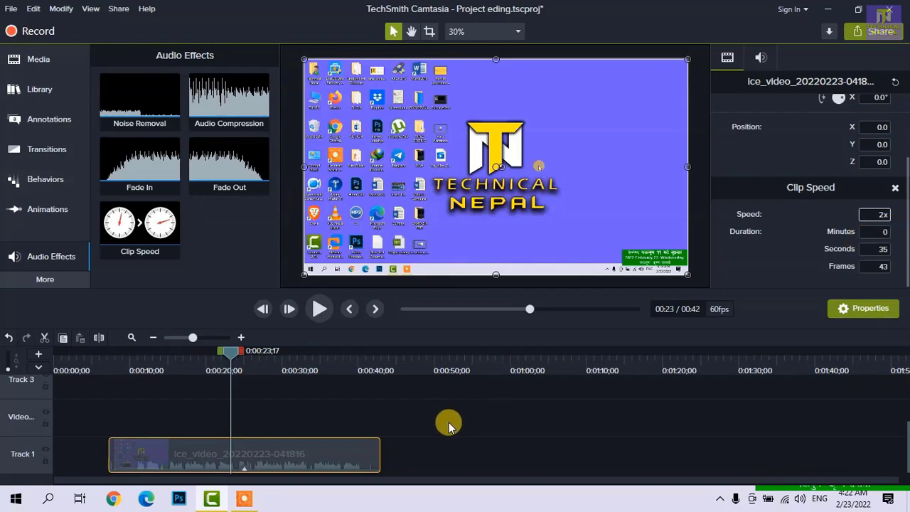
{"action": "key", "text": "Return"}
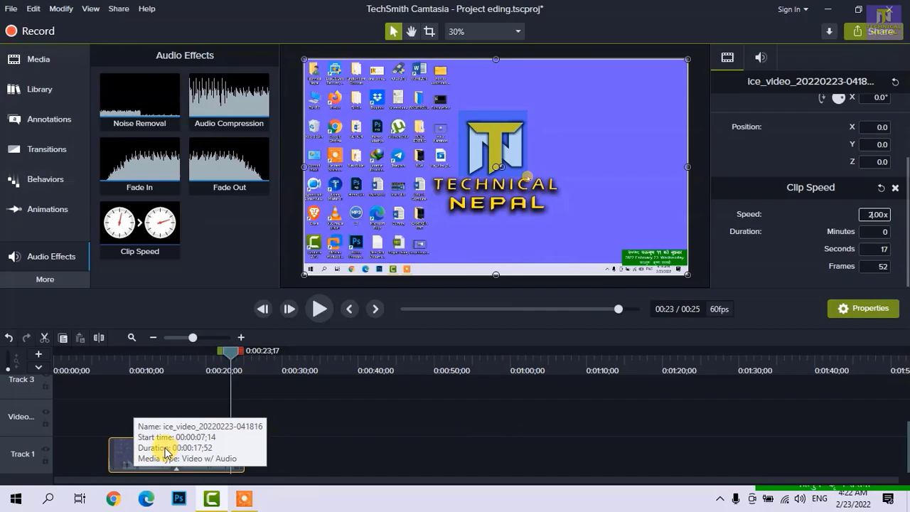
Step: Play back the sped-up clip from about 11 seconds on the timeline
{"action": "left_click", "coordinate": [142, 361]}
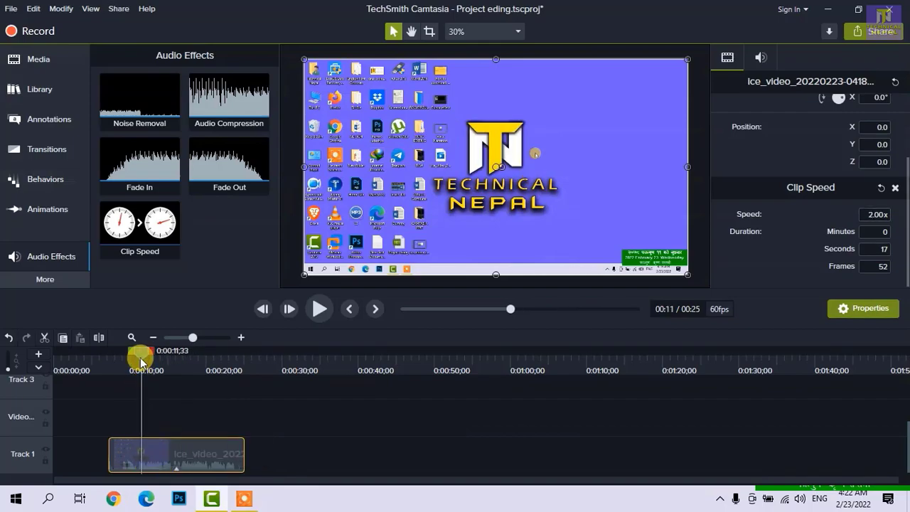
{"action": "left_click_drag", "start_coordinate": [142, 362], "coordinate": [135, 370]}
{"action": "key", "text": "space"}
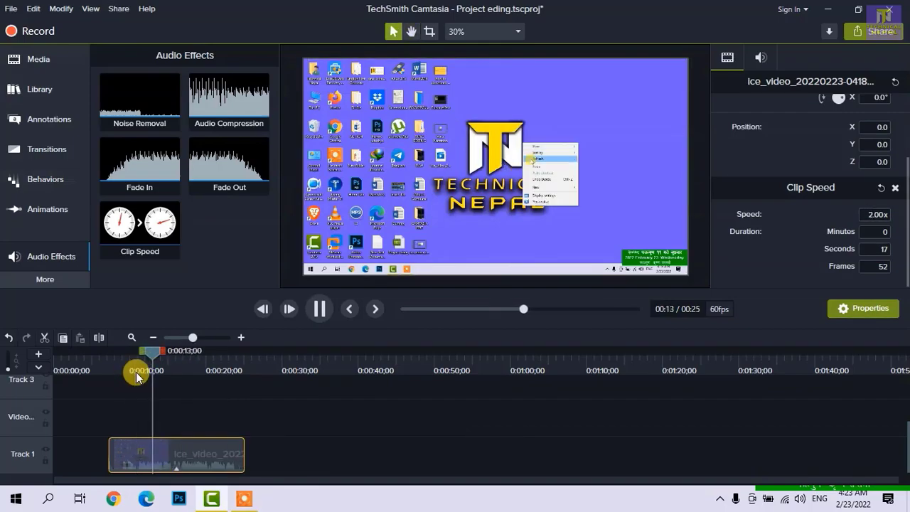
{"action": "key", "text": "space"}
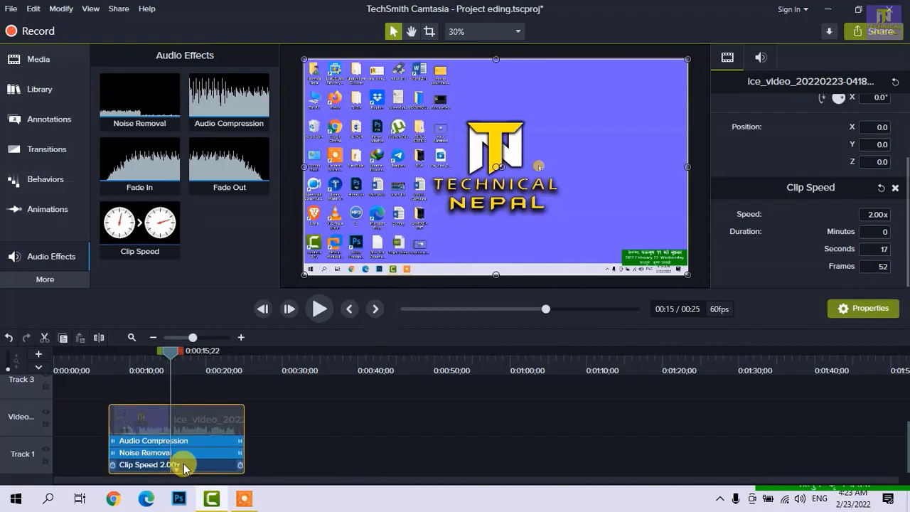
Step: Delete the Clip Speed, Noise Removal and Audio Compression effects from the Track 1 clip
{"action": "left_click", "coordinate": [186, 465]}
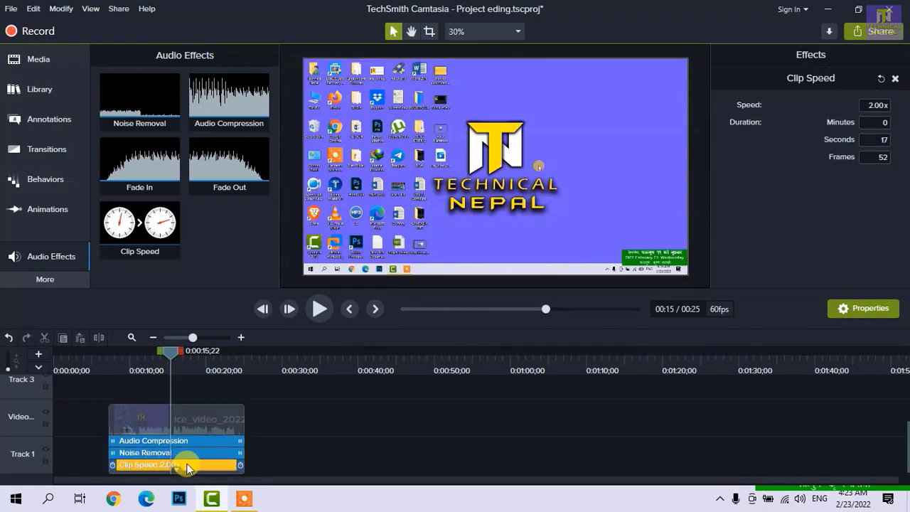
{"action": "key", "text": "Delete"}
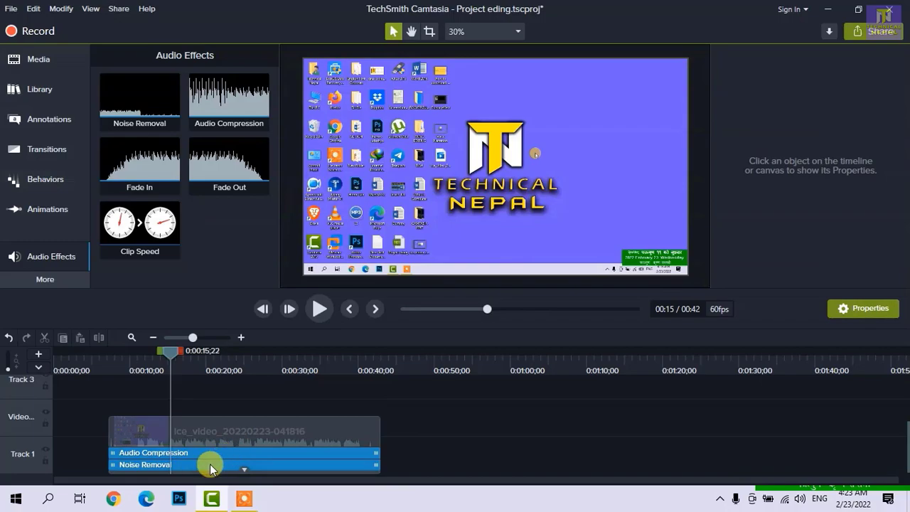
{"action": "left_click", "coordinate": [211, 465]}
{"action": "key", "text": "Delete"}
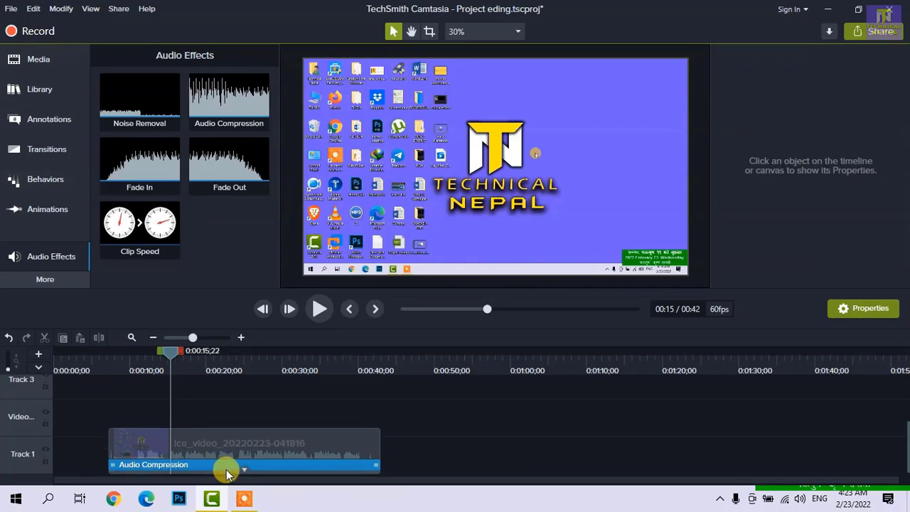
{"action": "left_click", "coordinate": [219, 466]}
{"action": "key", "text": "Delete"}
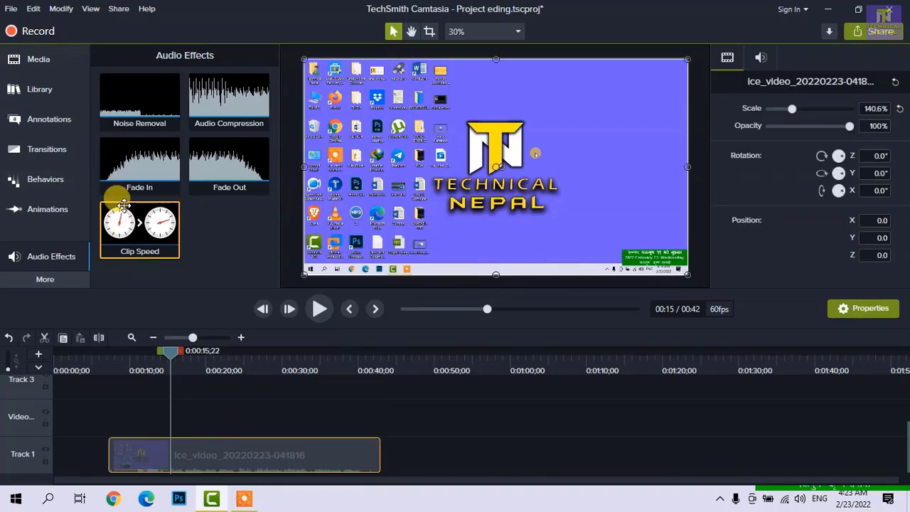
Step: Slow the Track 1 clip to 0.5x with the Clip Speed effect and play back the result
{"action": "left_click_drag", "start_coordinate": [135, 239], "coordinate": [204, 461]}
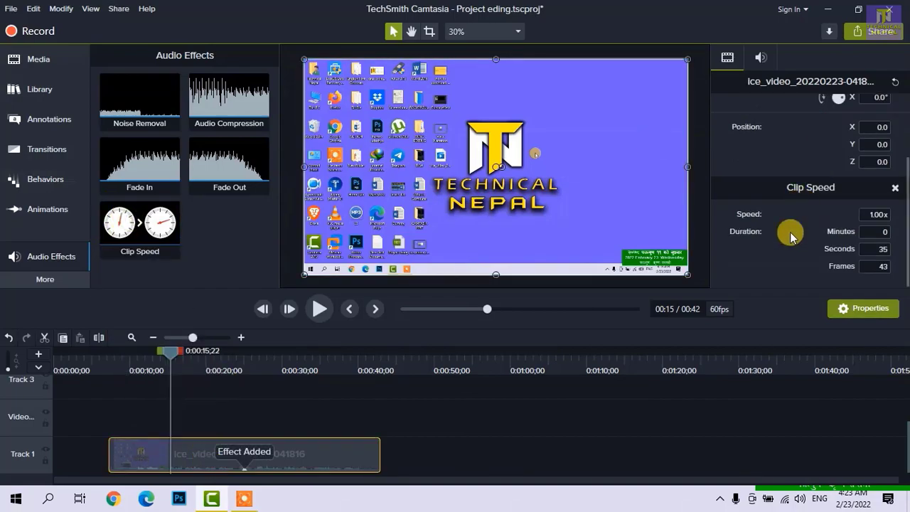
{"action": "left_click_drag", "start_coordinate": [860, 211], "coordinate": [898, 214]}
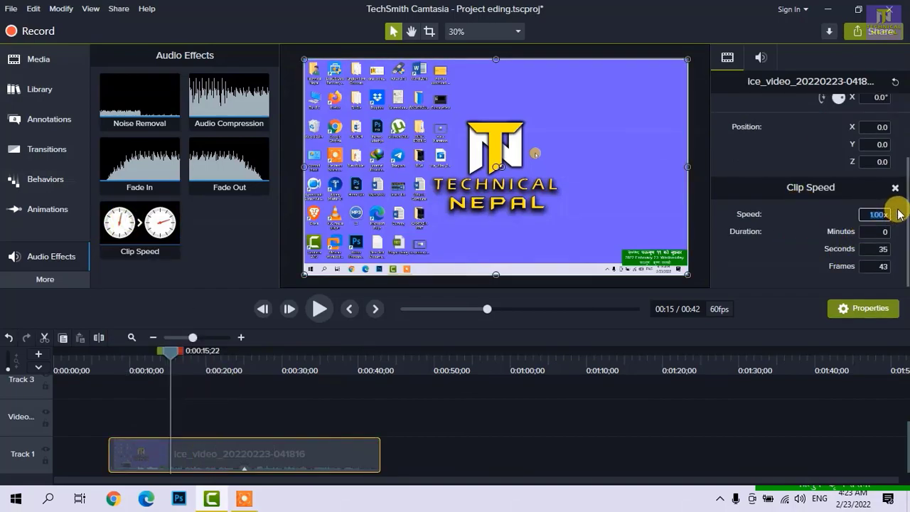
{"action": "type", "text": "0.5x"}
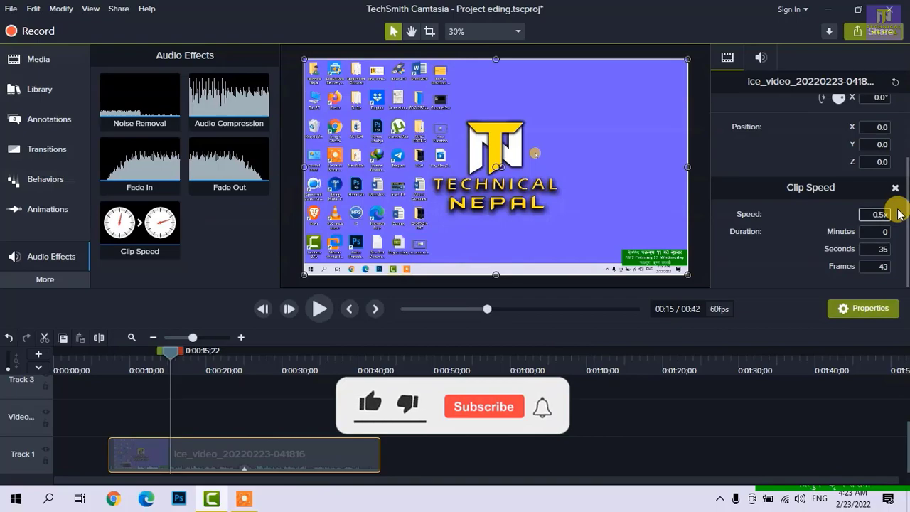
{"action": "key", "text": "Return"}
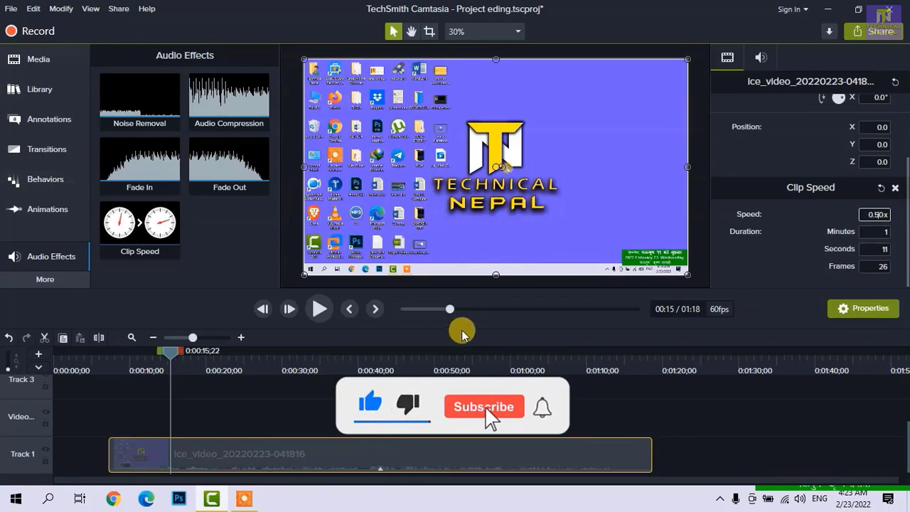
{"action": "left_click", "coordinate": [320, 309]}
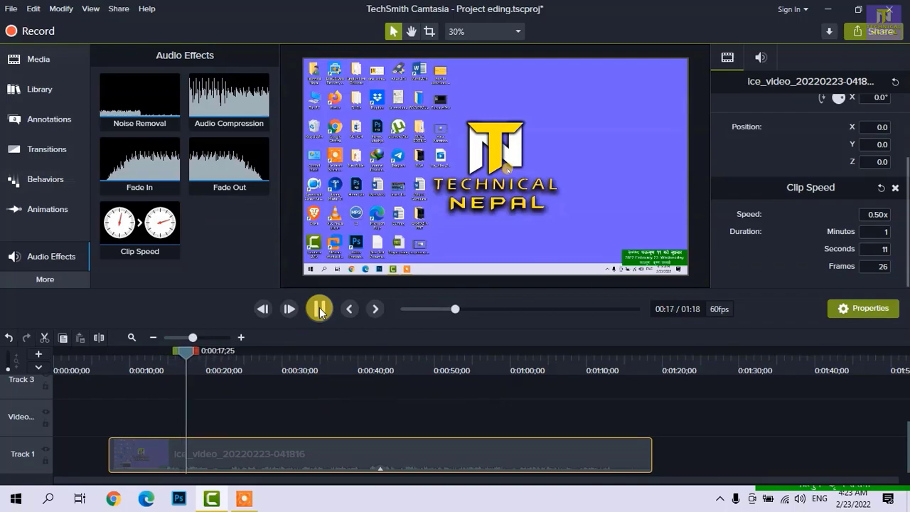
{"action": "left_click", "coordinate": [321, 310]}
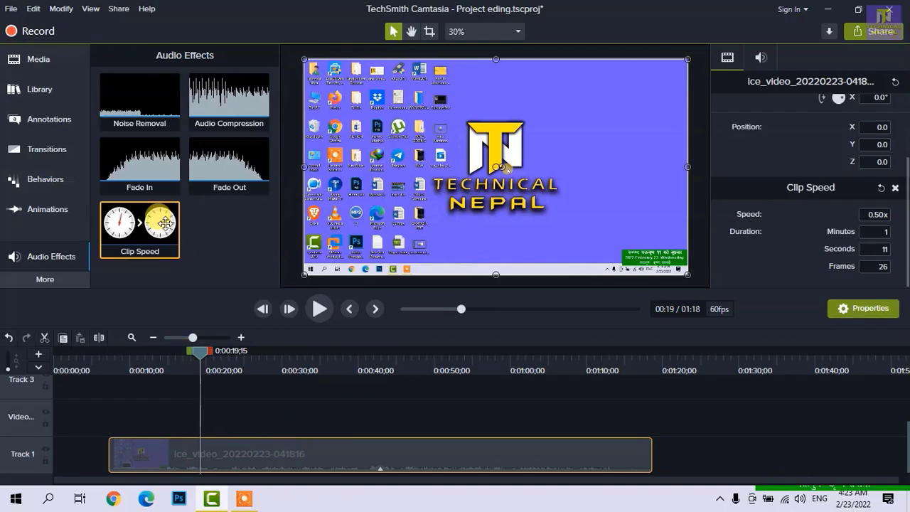
Step: Remove the slowed-down speed and delete the video clip from Track 1
{"action": "left_click_drag", "start_coordinate": [165, 223], "coordinate": [351, 431]}
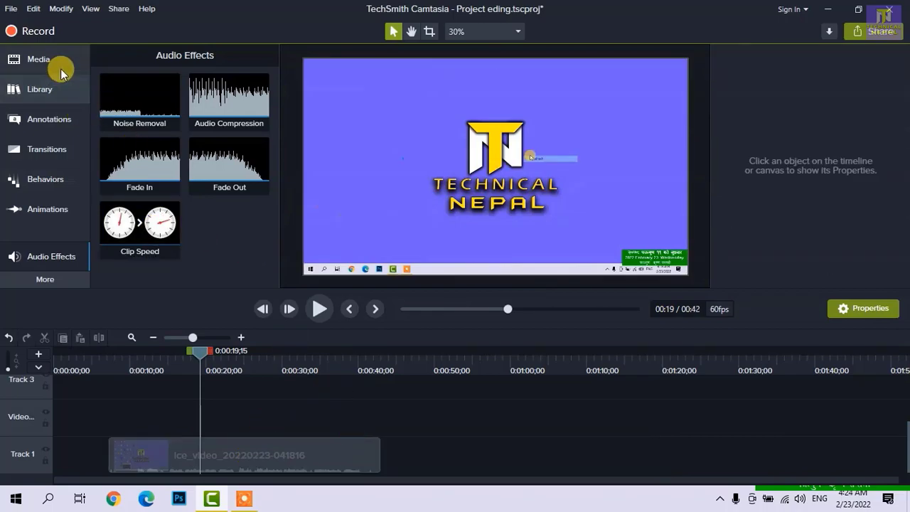
{"action": "left_click", "coordinate": [261, 466]}
{"action": "key", "text": "Delete"}
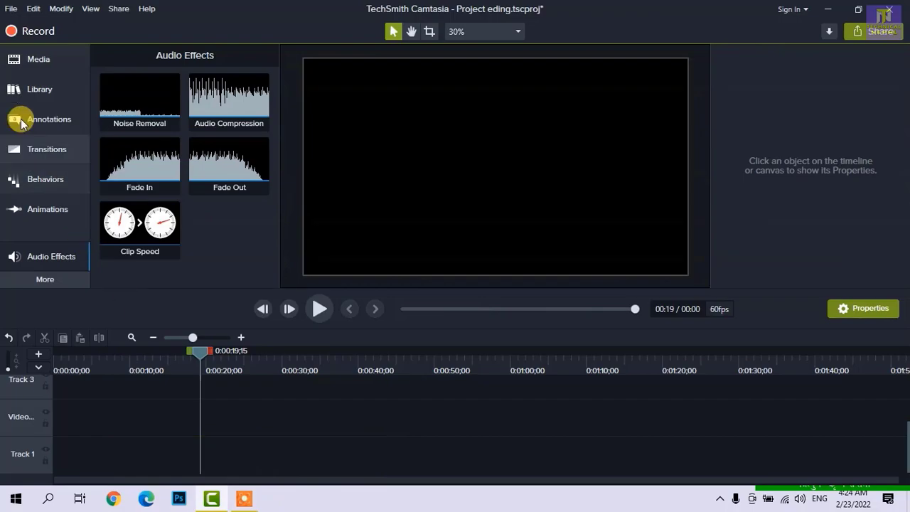
Step: Place the "Cartoon - On _ On" audio file on Track 1 at about 10 seconds and play it from its start
{"action": "left_click", "coordinate": [42, 59]}
{"action": "left_click_drag", "start_coordinate": [221, 145], "coordinate": [130, 453]}
{"action": "left_click", "coordinate": [125, 357]}
{"action": "key", "text": "space"}
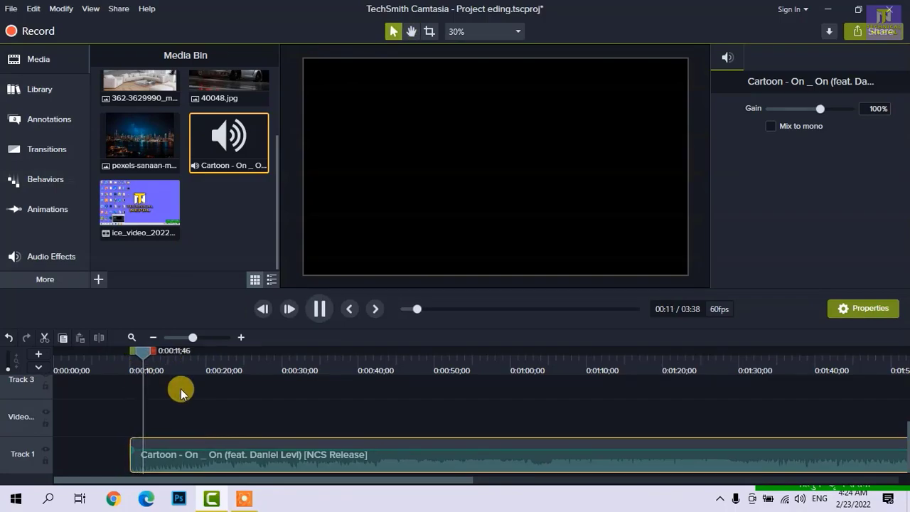
Step: Split the Track 1 audio at 0:00:21;56 and delete the part before the split
{"action": "left_click", "coordinate": [212, 364]}
{"action": "key", "text": "space"}
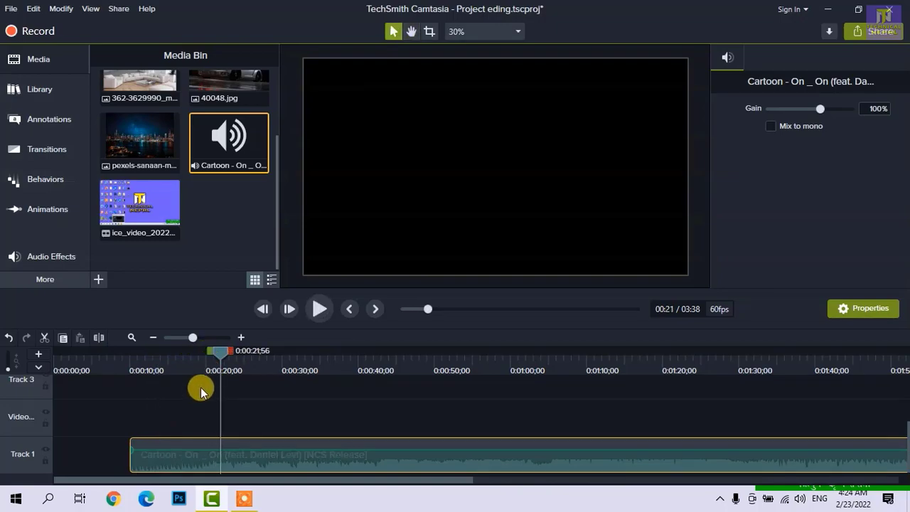
{"action": "left_click", "coordinate": [99, 340]}
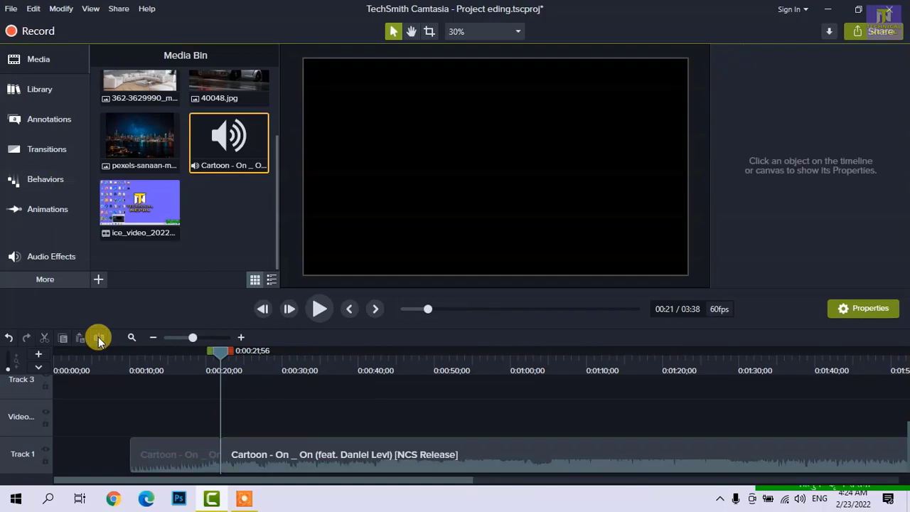
{"action": "right_click", "coordinate": [191, 457]}
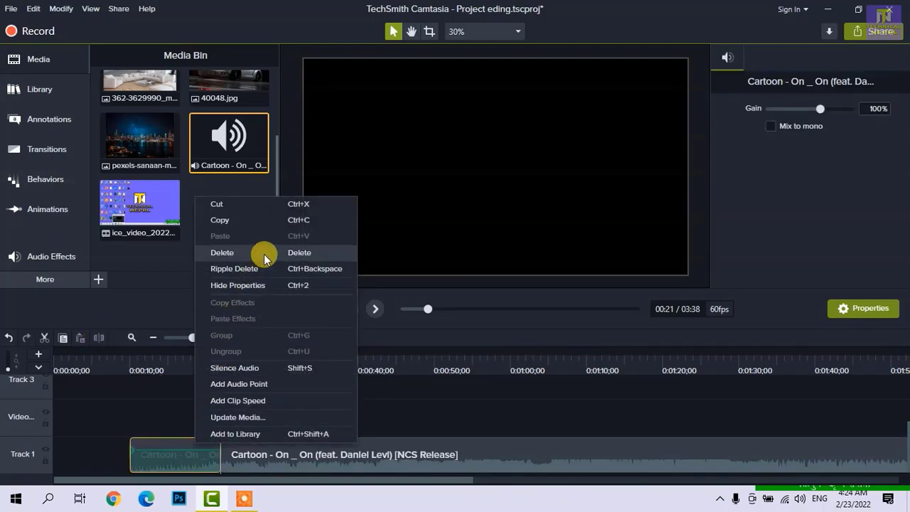
{"action": "left_click", "coordinate": [213, 252]}
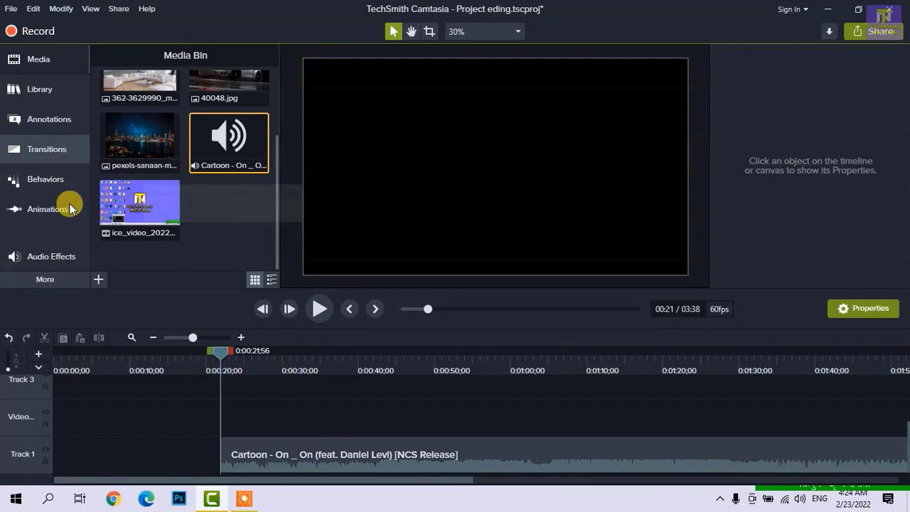
Step: Apply the Fade In effect to the Track 1 audio clip and play back its beginning
{"action": "left_click", "coordinate": [57, 256]}
{"action": "left_click_drag", "start_coordinate": [142, 160], "coordinate": [253, 449]}
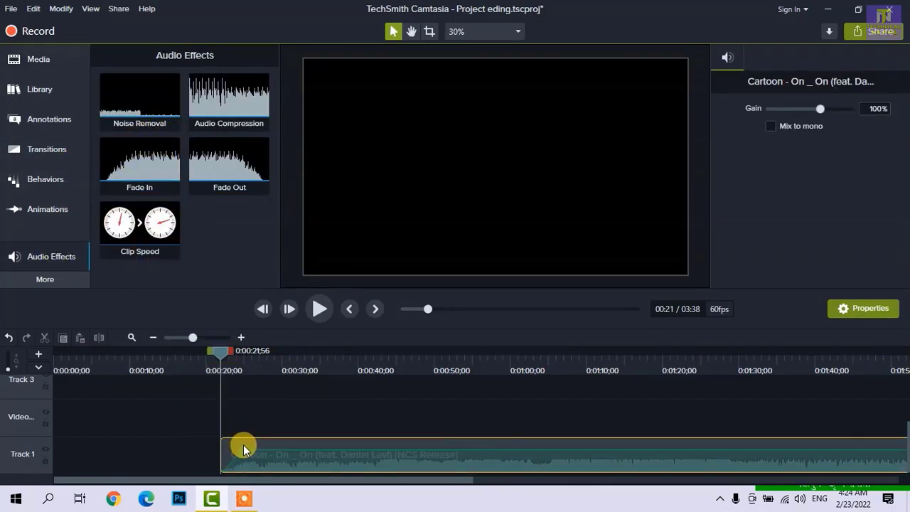
{"action": "key", "text": "space"}
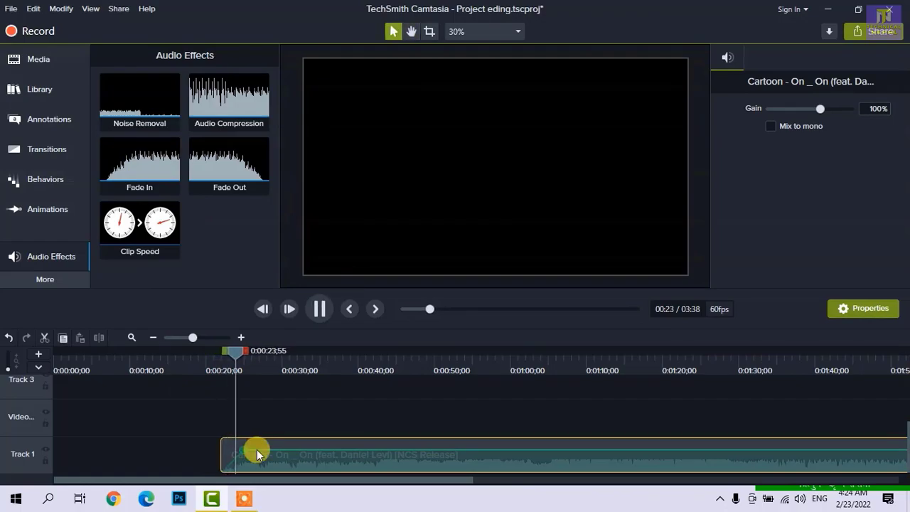
{"action": "key", "text": "space"}
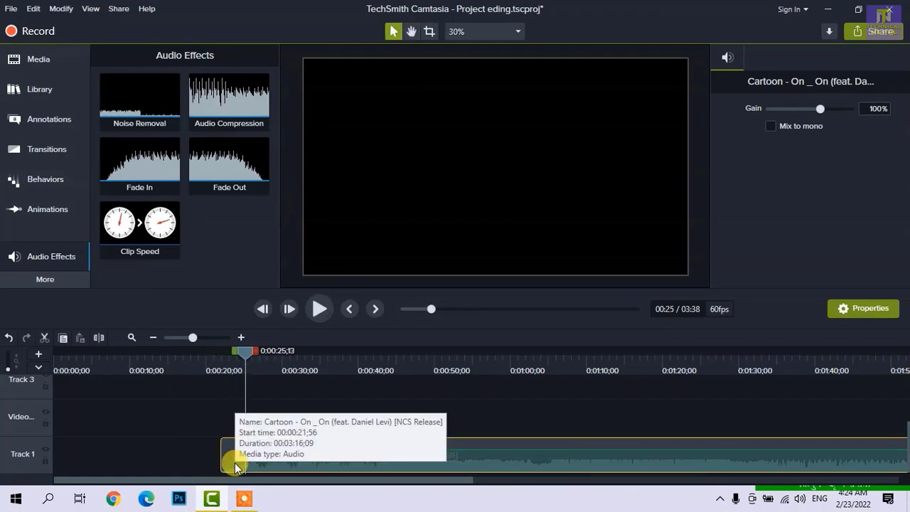
{"action": "scroll", "coordinate": [235, 463], "scroll_direction": "up", "scroll_amount": 3}
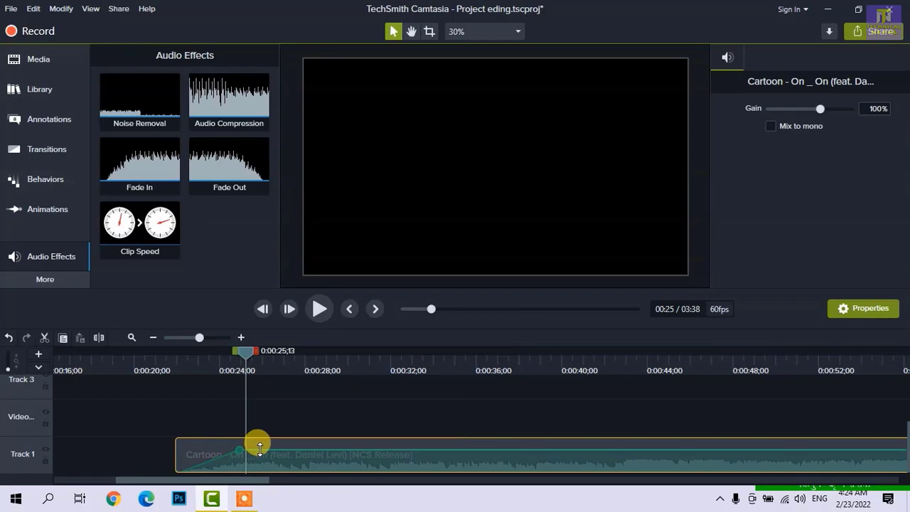
{"action": "scroll", "coordinate": [187, 378], "scroll_direction": "down", "scroll_amount": 2}
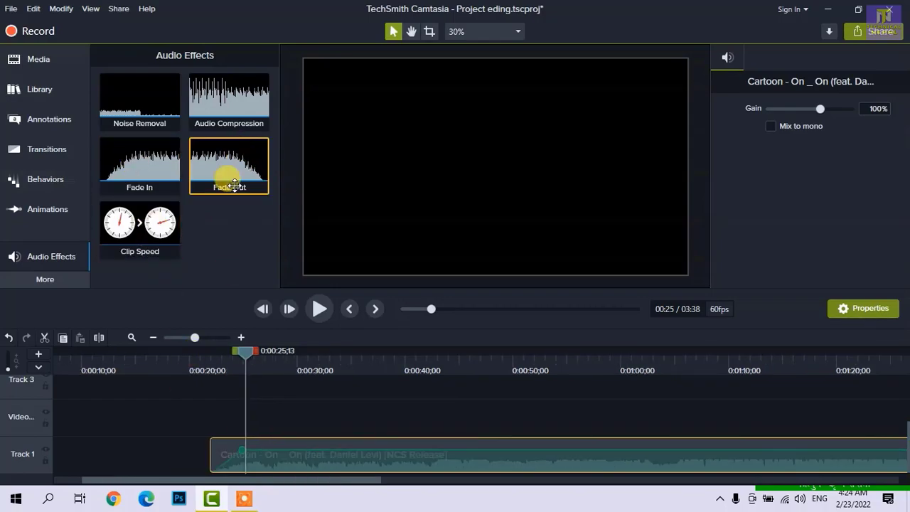
Step: Split the Track 1 audio at 0:00:37;54 and delete everything after the split
{"action": "scroll", "coordinate": [290, 443], "scroll_direction": "right", "scroll_amount": 3}
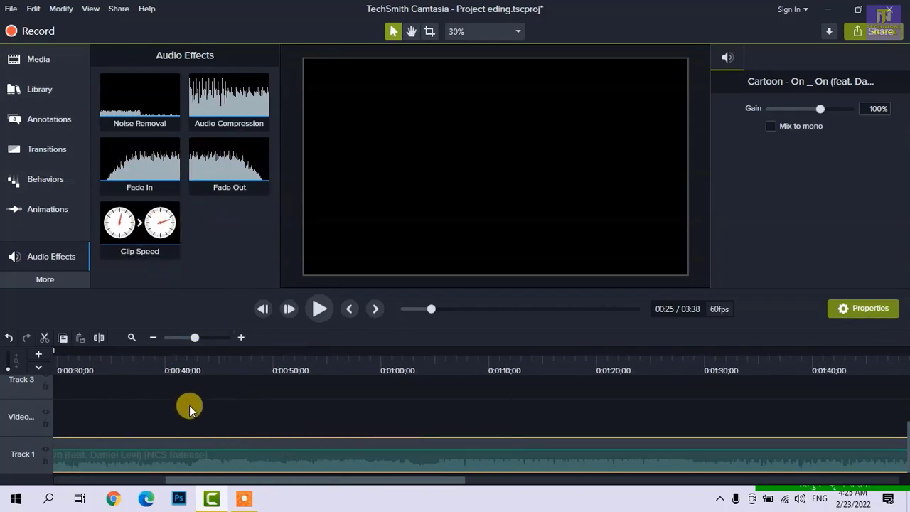
{"action": "scroll", "coordinate": [189, 409], "scroll_direction": "up", "scroll_amount": 2}
{"action": "left_click", "coordinate": [632, 359]}
{"action": "left_click_drag", "start_coordinate": [635, 359], "coordinate": [718, 408]}
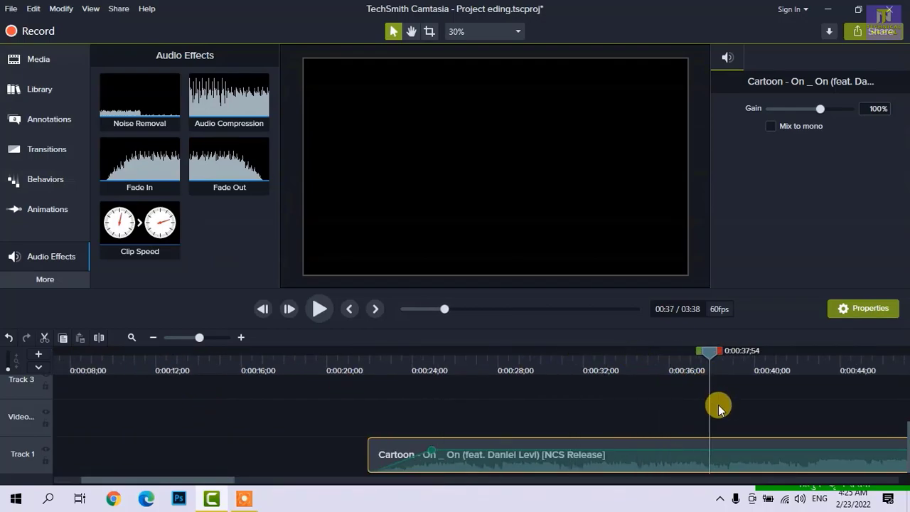
{"action": "key", "text": "s"}
{"action": "left_click", "coordinate": [756, 462]}
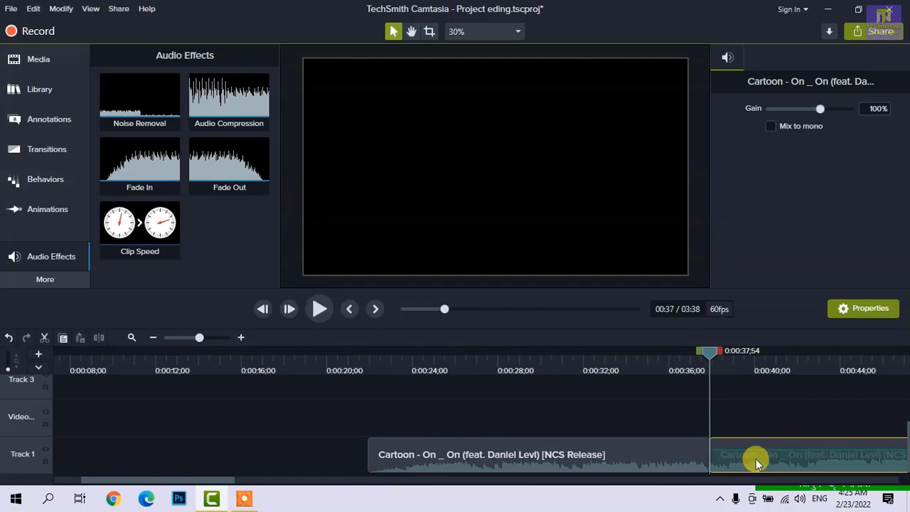
{"action": "key", "text": "Delete"}
Step: Apply the Fade Out effect to the shortened audio clip and play back its ending
{"action": "left_click_drag", "start_coordinate": [229, 163], "coordinate": [672, 446]}
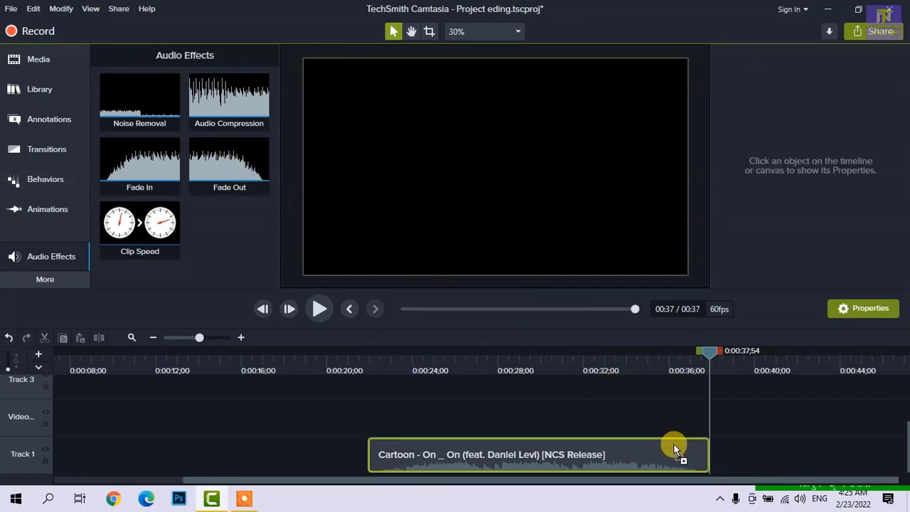
{"action": "left_click", "coordinate": [623, 365]}
{"action": "key", "text": "space"}
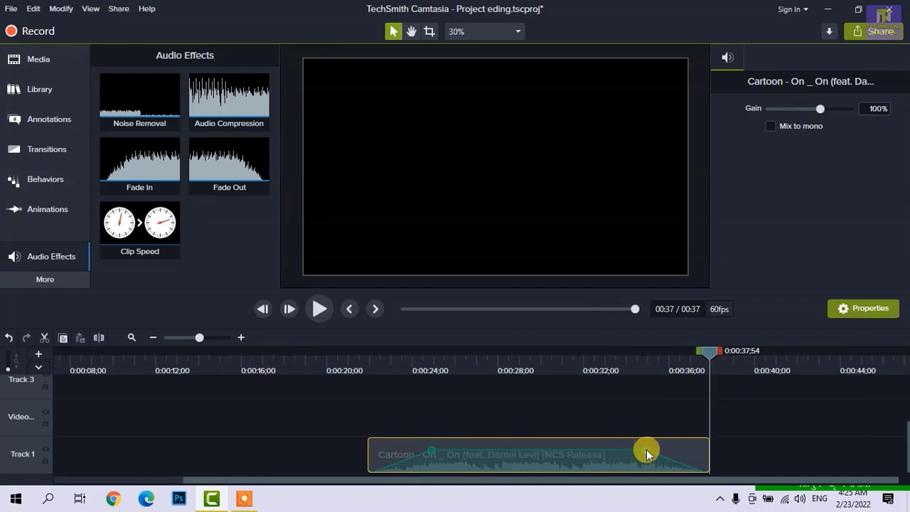
Step: Lengthen the audio clip's fade-out and fade-in slightly by moving their audio points inward
{"action": "mouse_move", "coordinate": [646, 449]}
{"action": "left_mouse_down"}
{"action": "mouse_move", "coordinate": [613, 449]}
{"action": "mouse_move", "coordinate": [682, 446]}
{"action": "mouse_move", "coordinate": [639, 450]}
{"action": "left_mouse_up"}
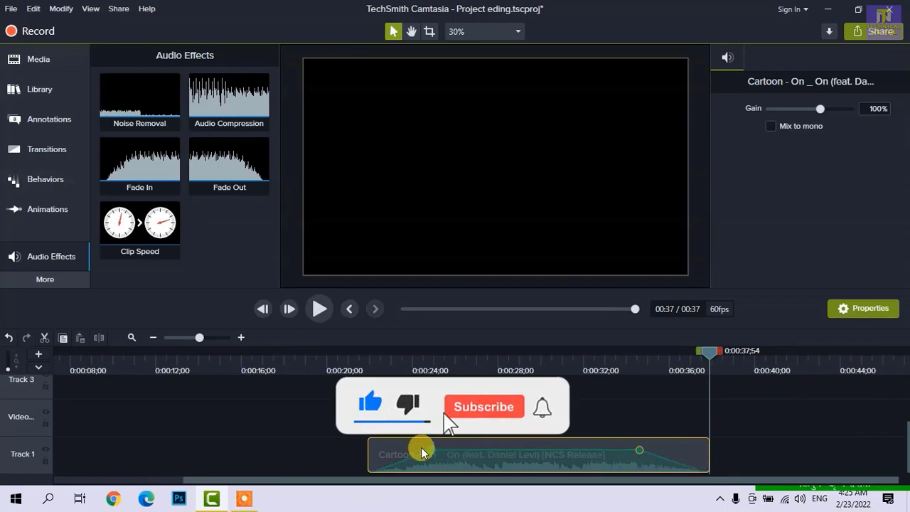
{"action": "left_click_drag", "start_coordinate": [429, 449], "coordinate": [445, 450]}
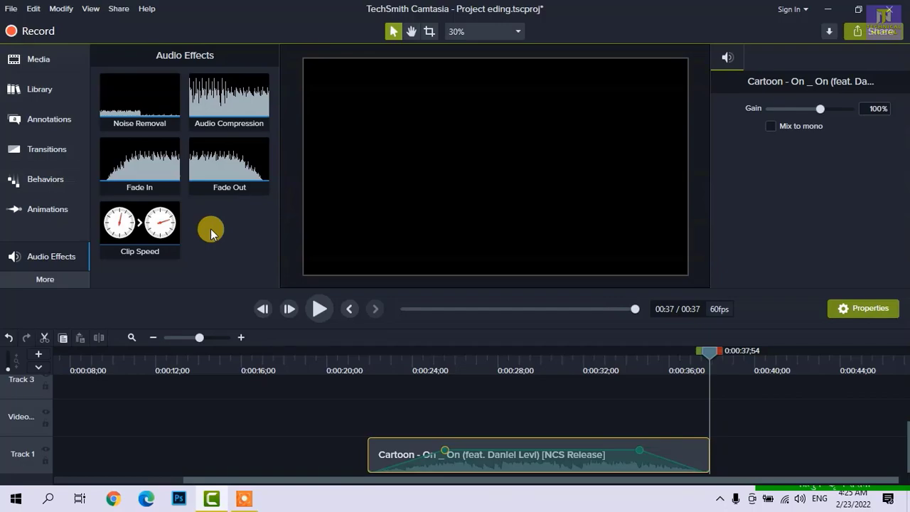
Step: Show the additional tool categories beyond Audio Effects
{"action": "left_click", "coordinate": [56, 283]}
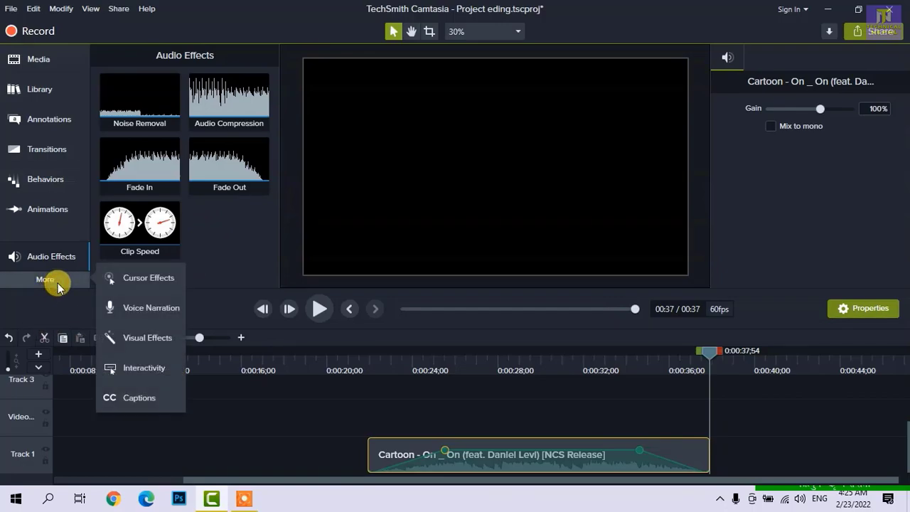